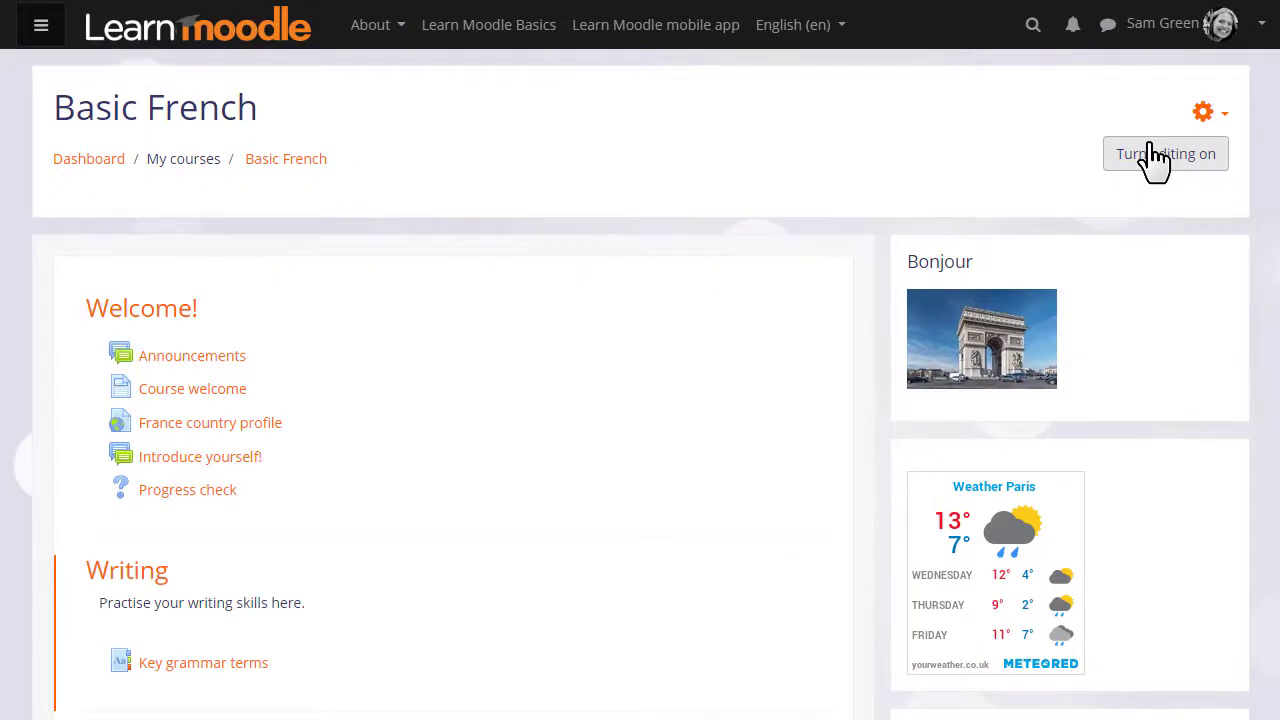
Turn editing on in Basic French and pick Wiki as a new activity for the Writing section.
{"action": "left_click", "coordinate": [1152, 150]}
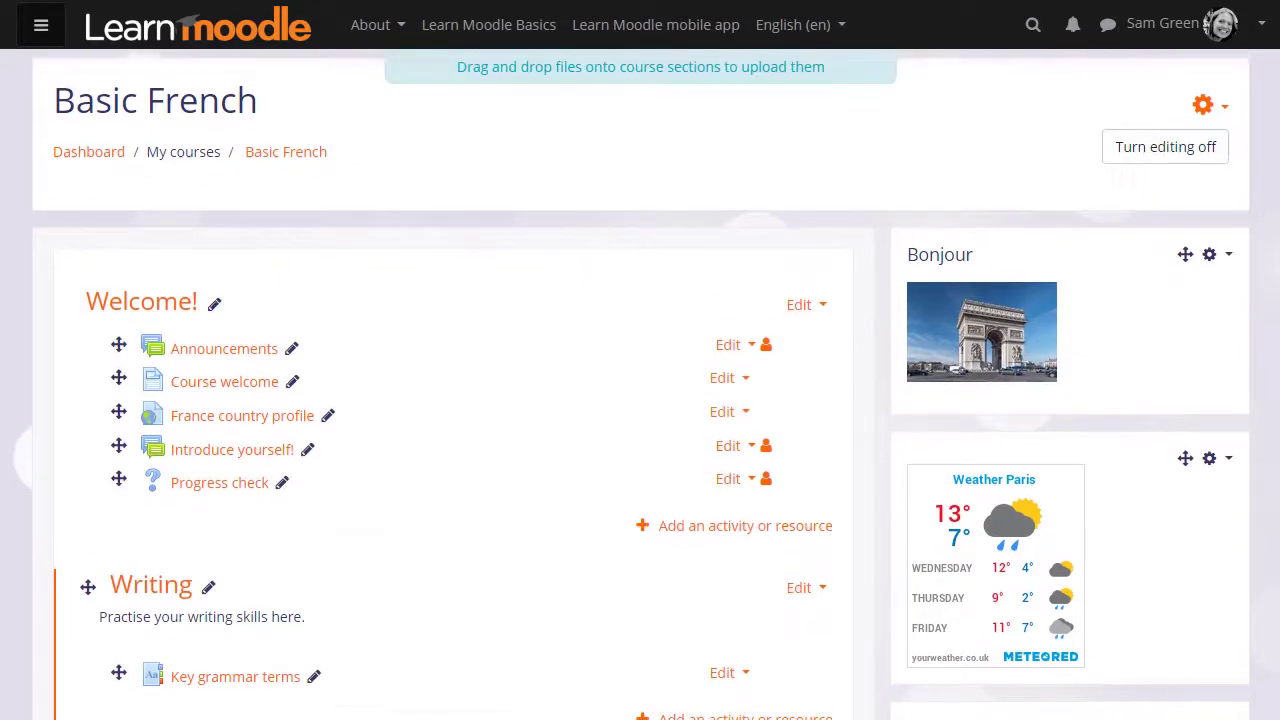
{"action": "scroll", "coordinate": [640, 400], "scroll_direction": "down", "scroll_amount": 3}
{"action": "scroll", "coordinate": [640, 400], "scroll_direction": "down", "scroll_amount": 1}
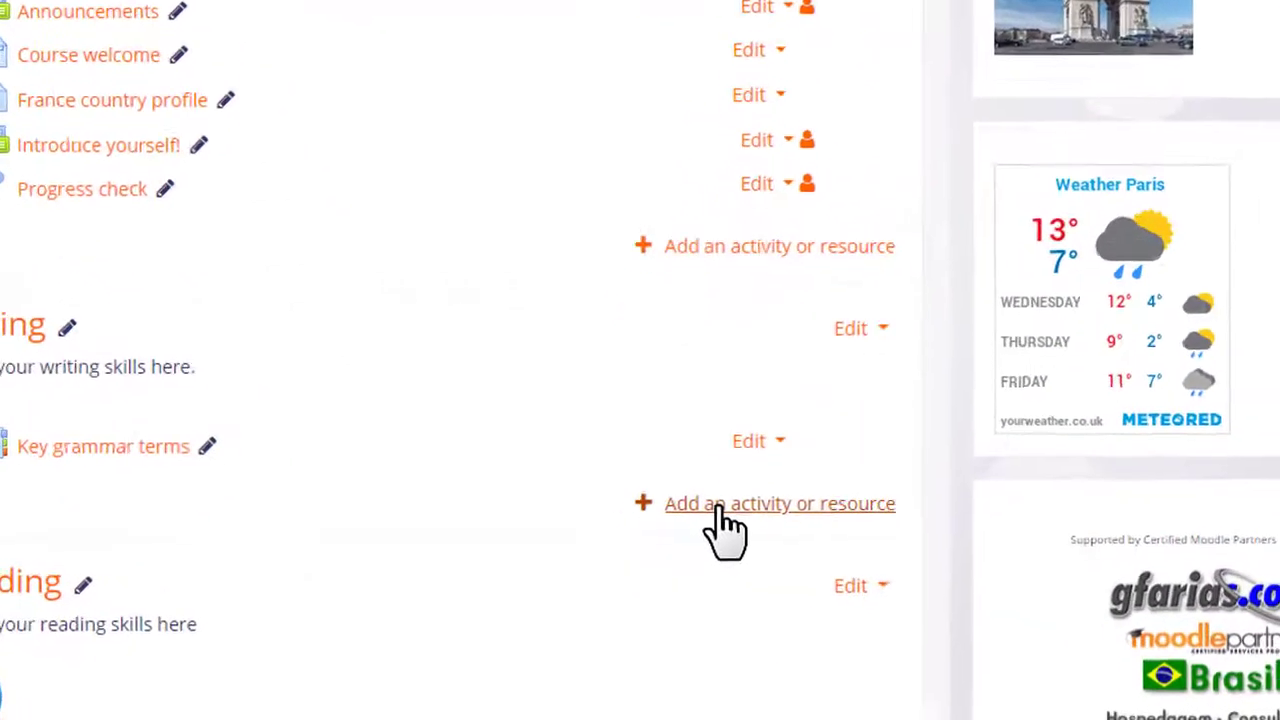
{"action": "left_click", "coordinate": [718, 508]}
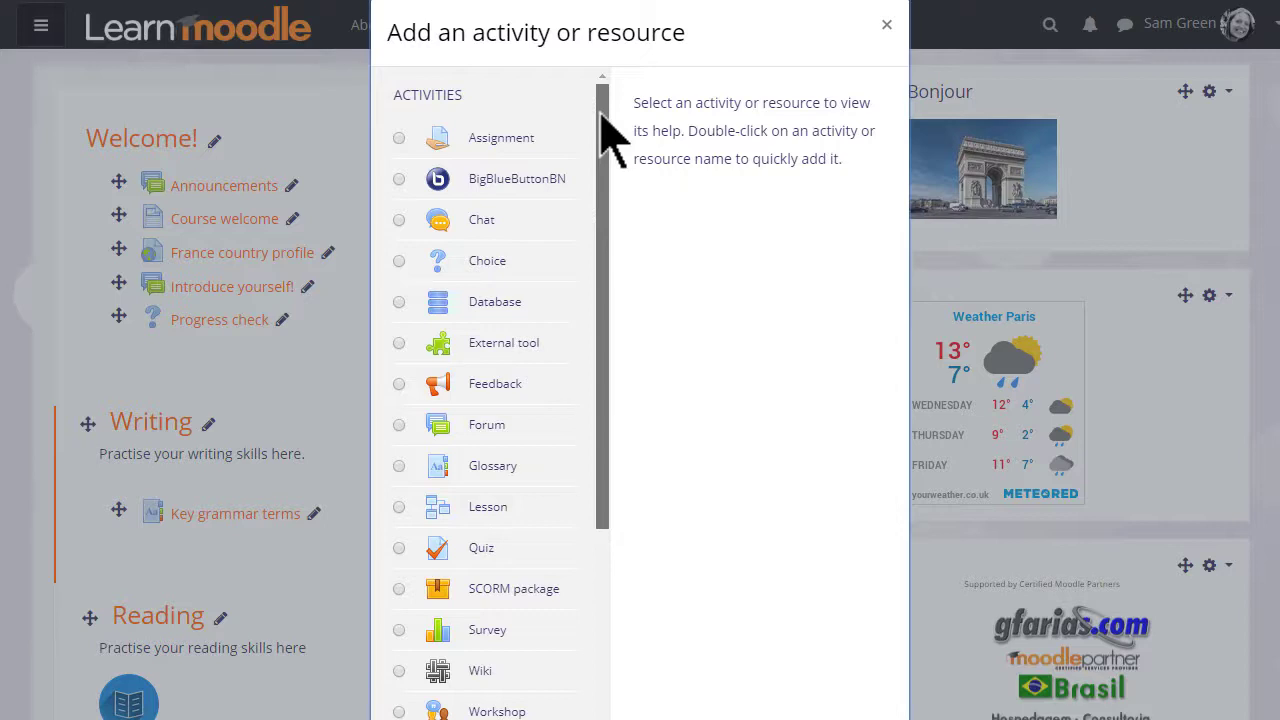
{"action": "left_click_drag", "start_coordinate": [600, 186], "coordinate": [600, 352]}
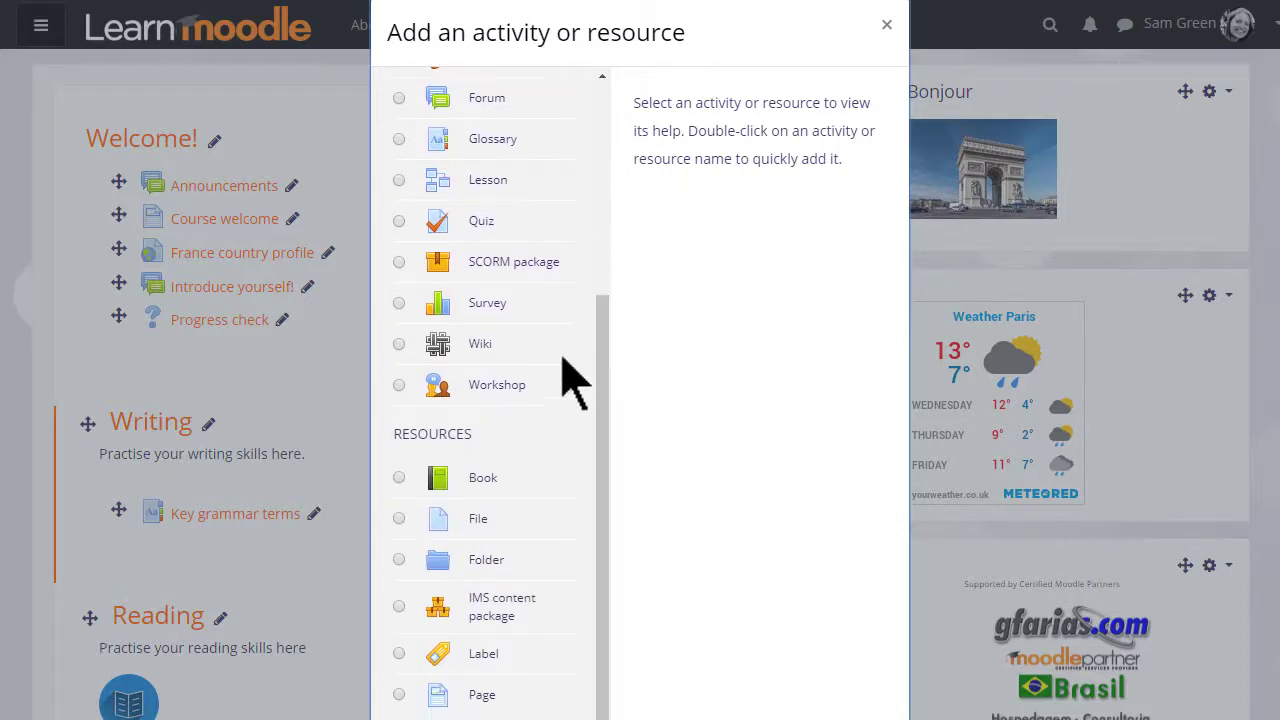
{"action": "left_click", "coordinate": [399, 344]}
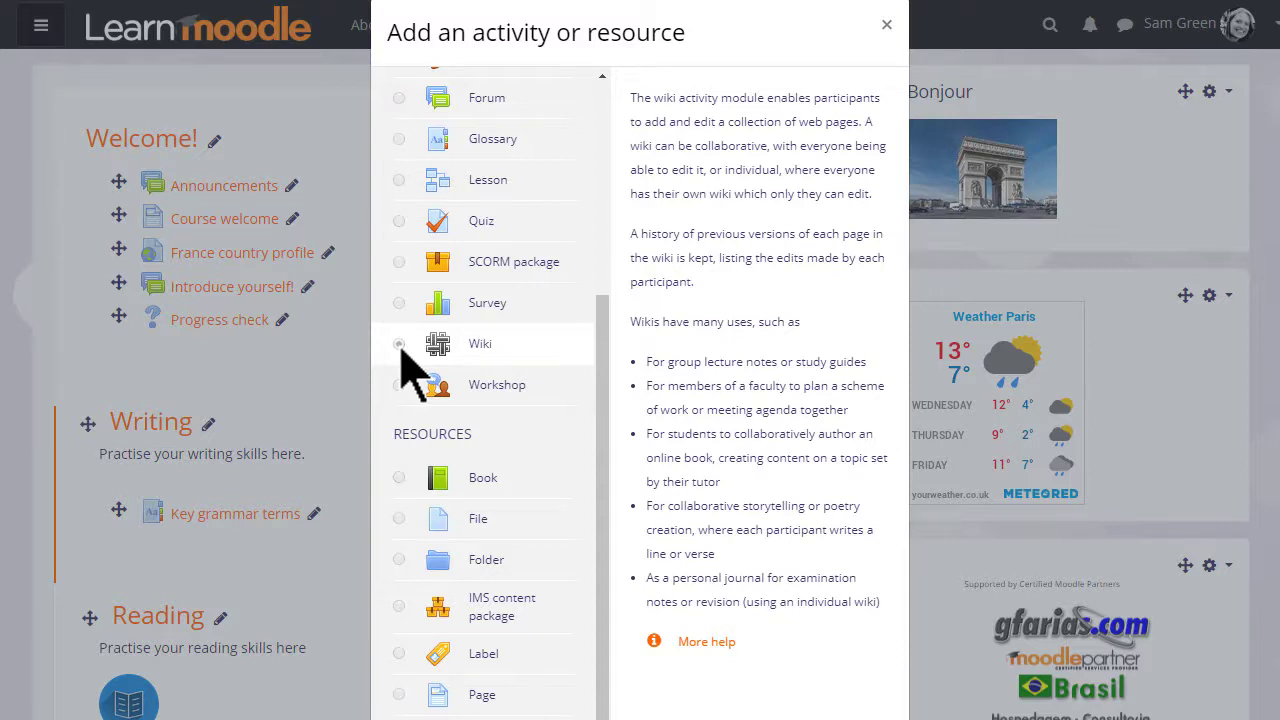
Name the wiki 'Useful sites for language learning' with description 'Add links to any sites you find useful here.'.
{"action": "type", "text": "Use"}
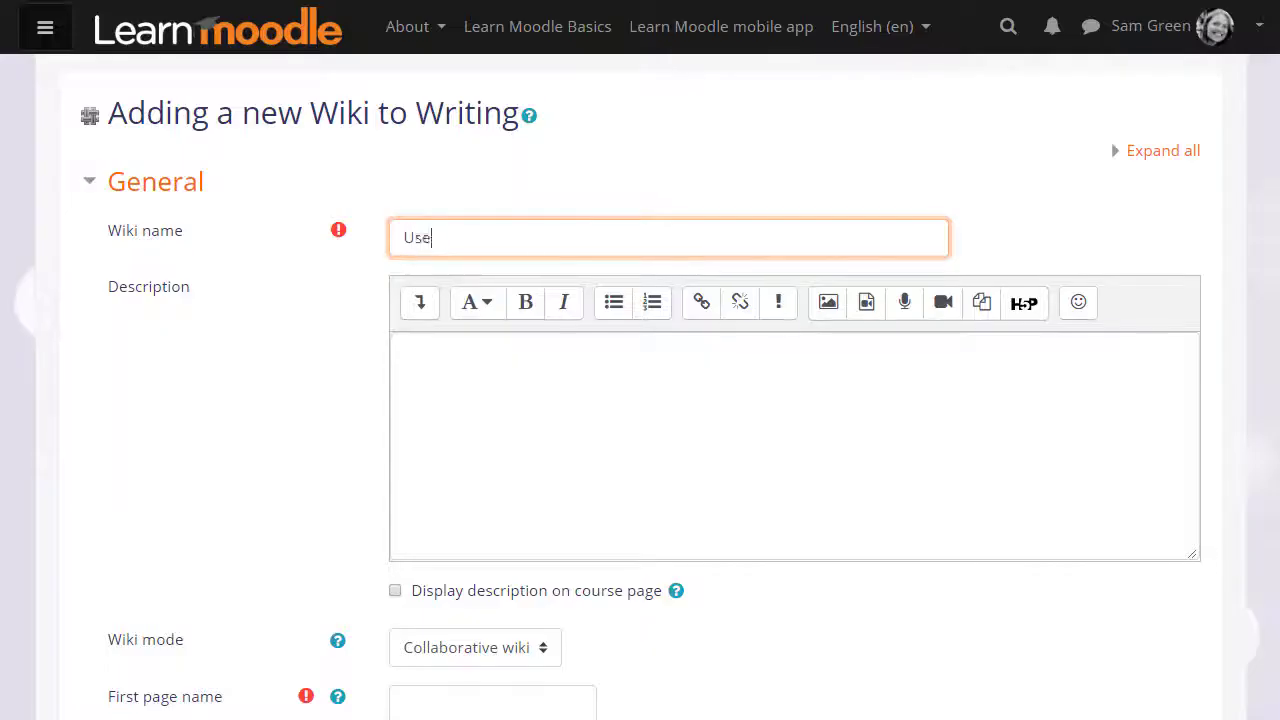
{"action": "type", "text": "ful sites for lang"}
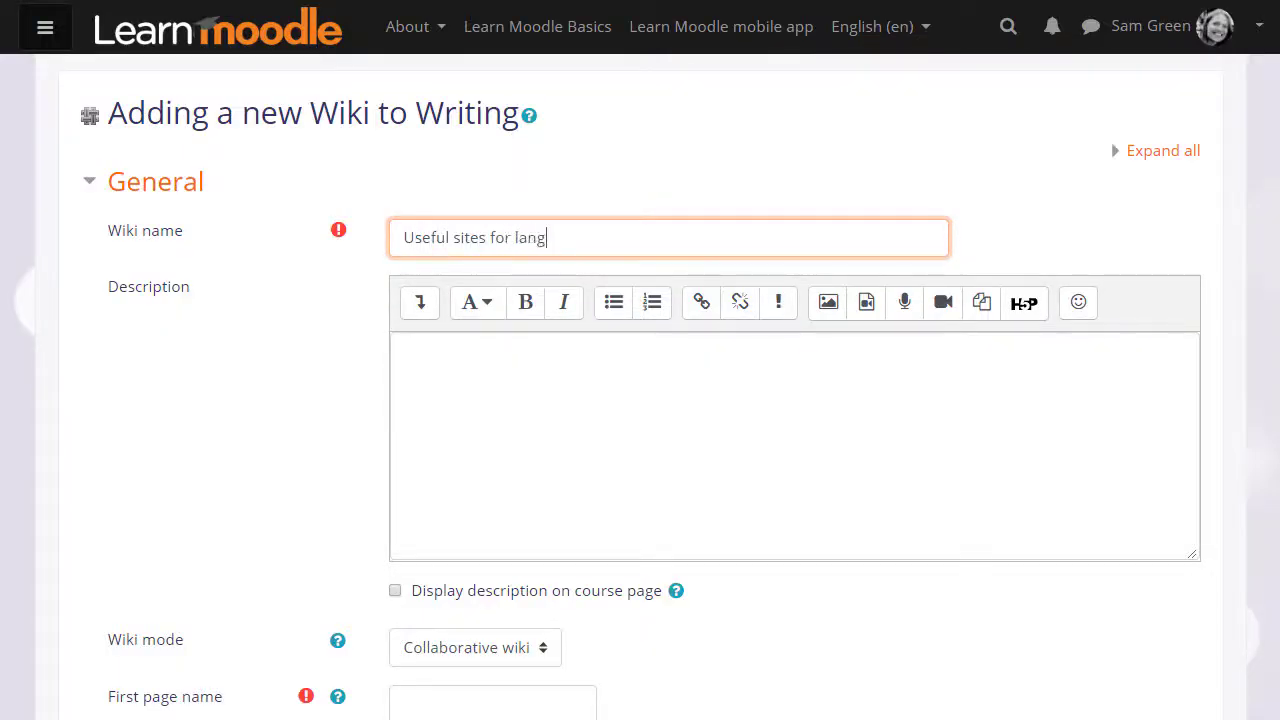
{"action": "type", "text": "uage learning"}
{"action": "left_click", "coordinate": [404, 350]}
{"action": "type", "text": "Ad"}
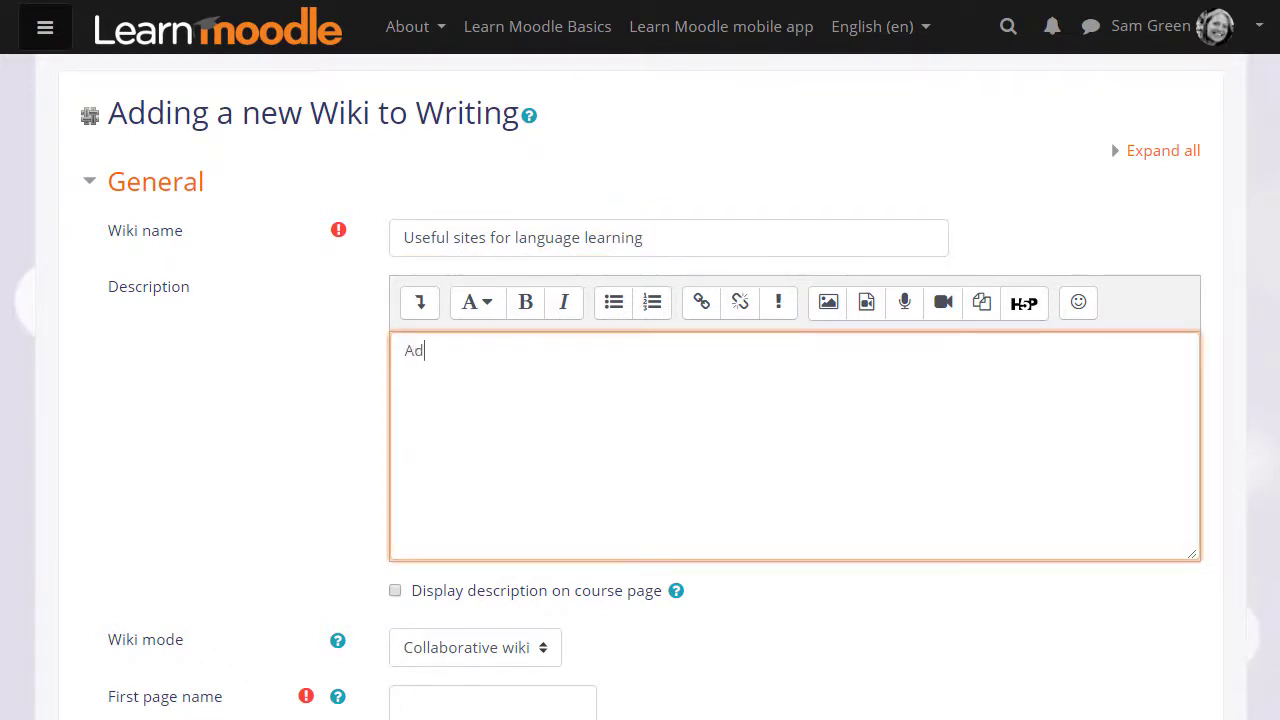
{"action": "type", "text": "d links to any sites you find useful here."}
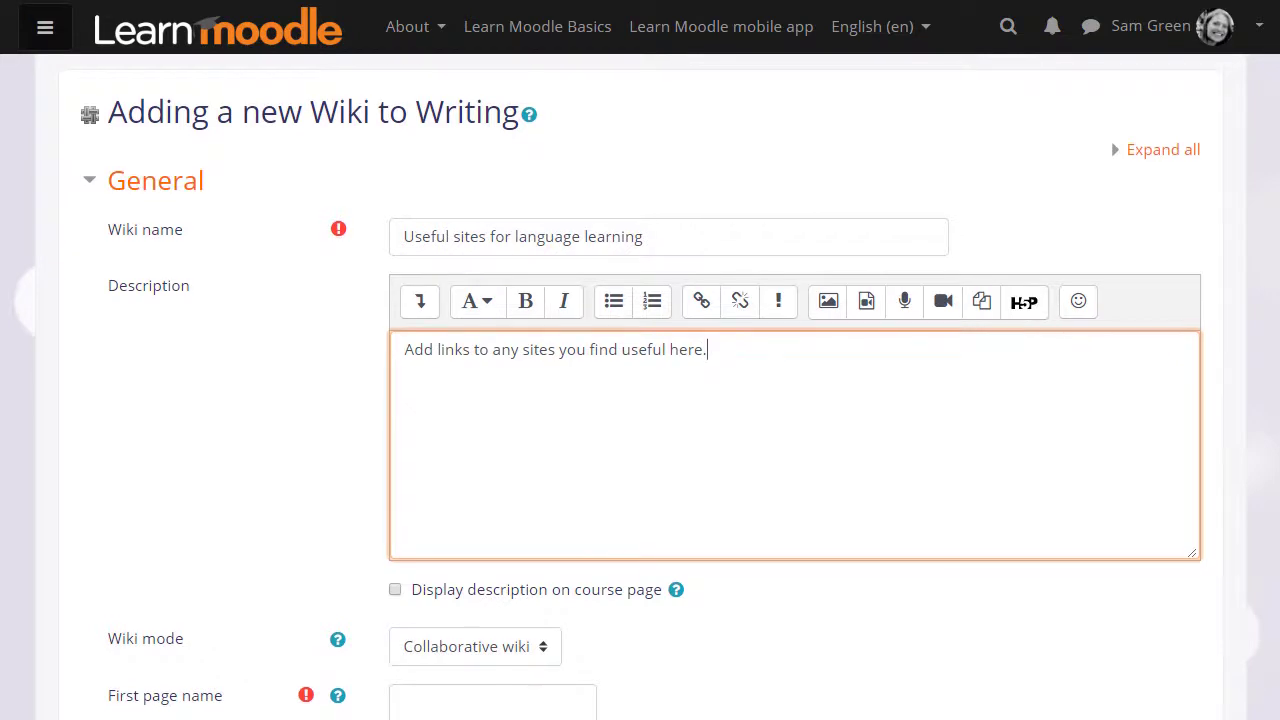
Keep Collaborative wiki mode and set the first page name to 'Useful language learning sites'.
{"action": "scroll", "coordinate": [486, 471], "scroll_direction": "down", "scroll_amount": 2}
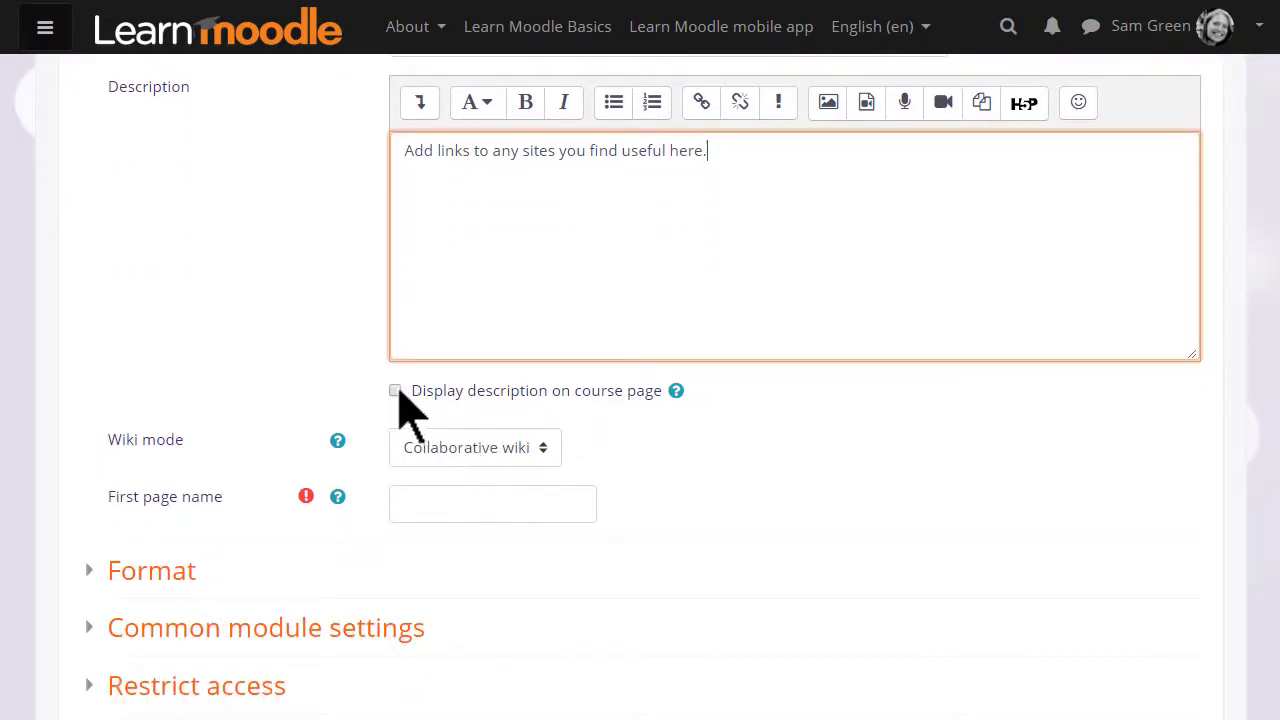
{"action": "left_click", "coordinate": [545, 459]}
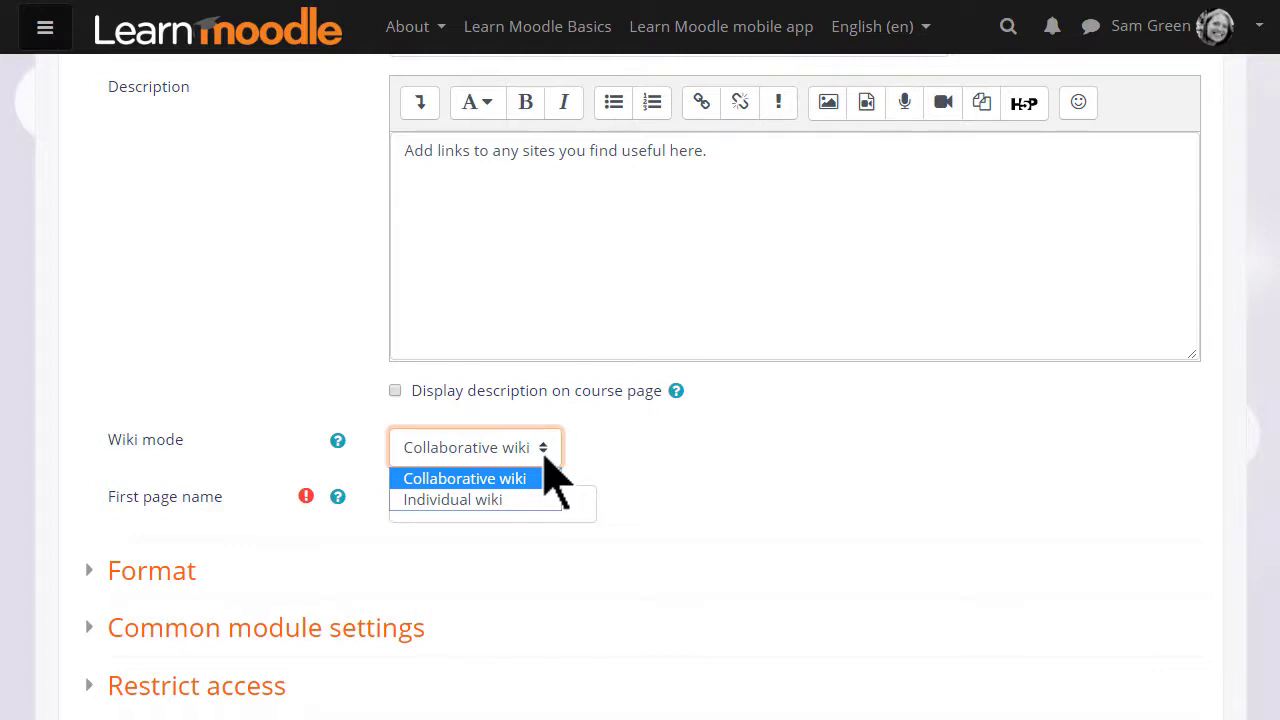
{"action": "left_click", "coordinate": [555, 478]}
{"action": "left_click", "coordinate": [534, 503]}
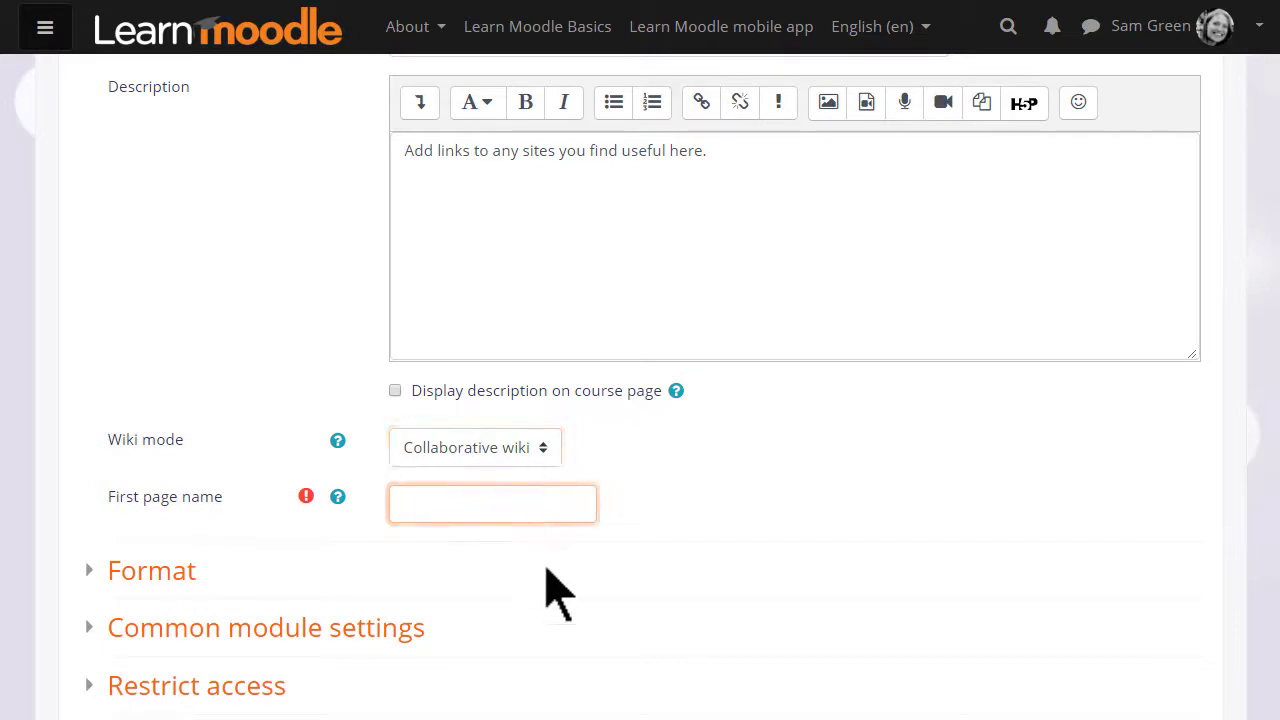
{"action": "type", "text": "Useful lang"}
{"action": "type", "text": "uage learning "}
{"action": "type", "text": "sites"}
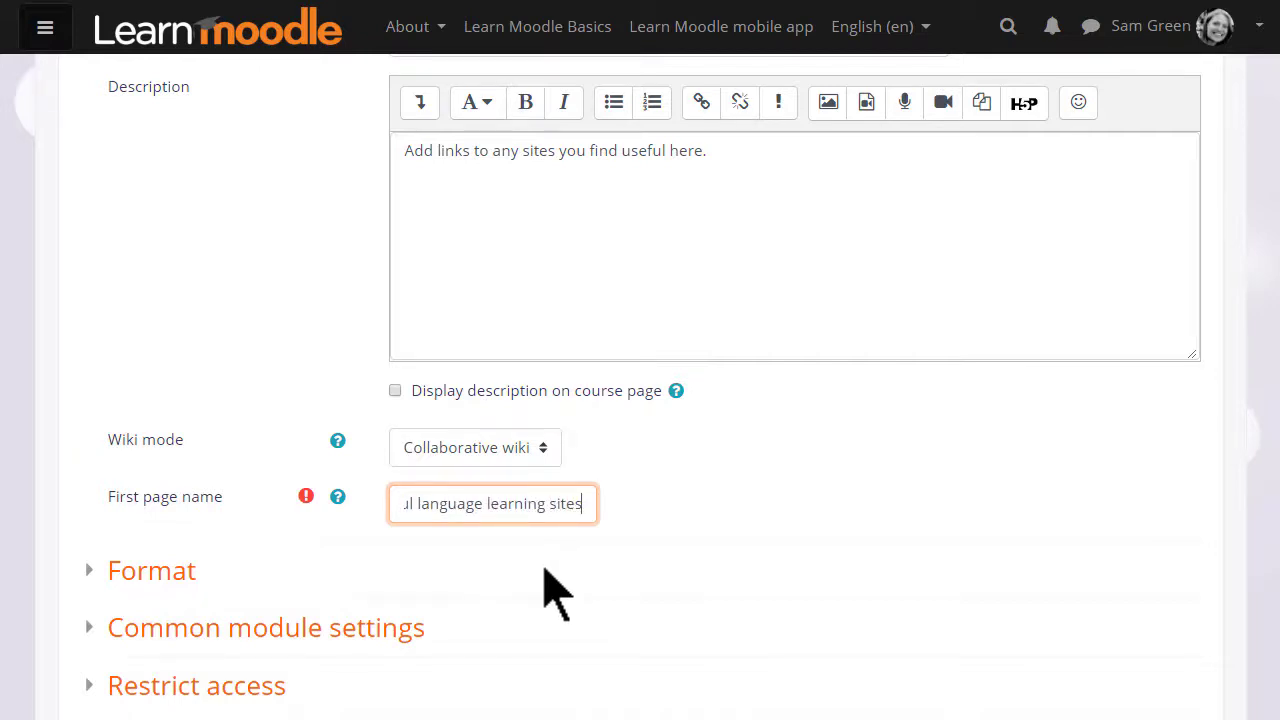
{"action": "scroll", "coordinate": [543, 592], "scroll_direction": "down", "scroll_amount": 2}
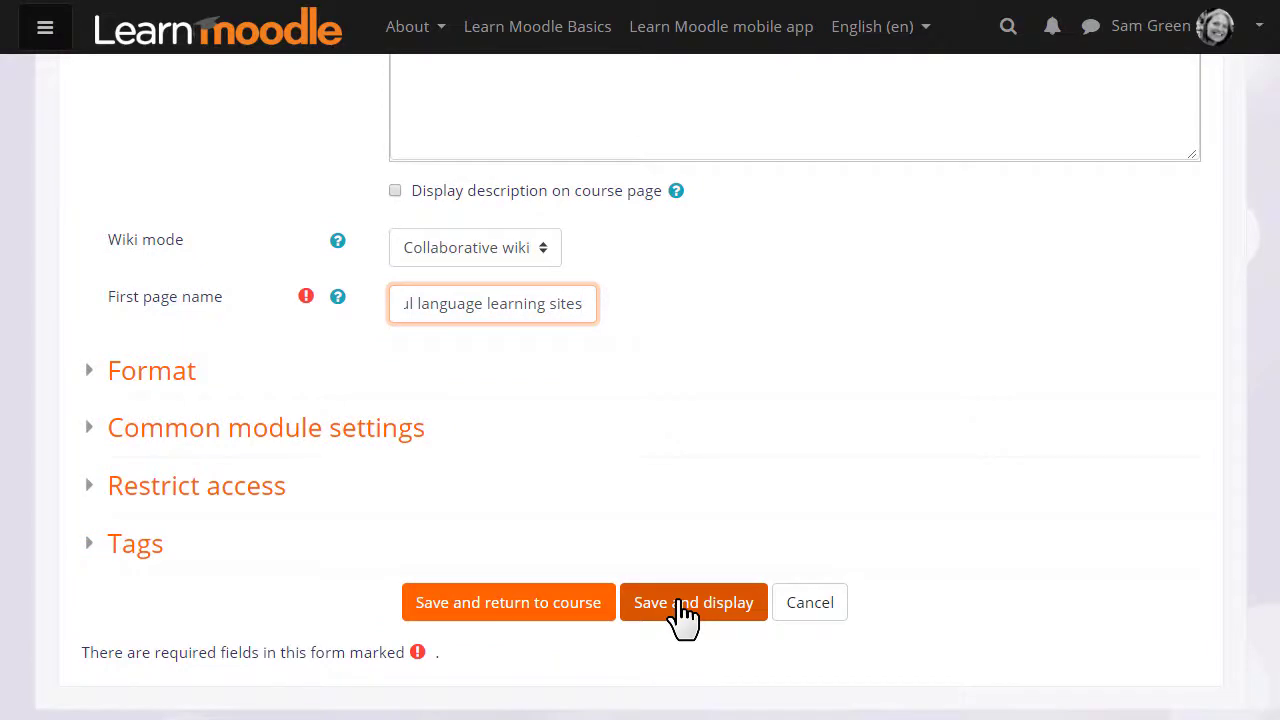
Save the wiki, then create its first page with [[Reading]] and [[Listening]] links on separate lines.
{"action": "left_click", "coordinate": [681, 615]}
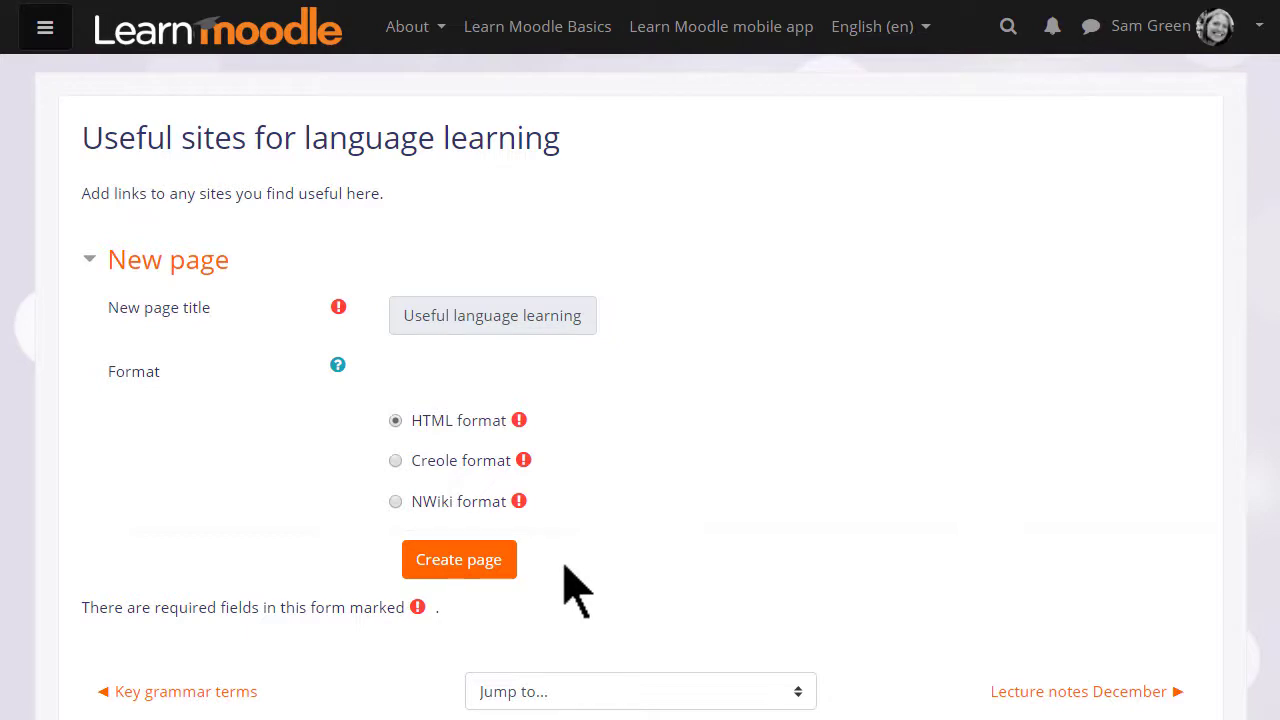
{"action": "left_click", "coordinate": [505, 575]}
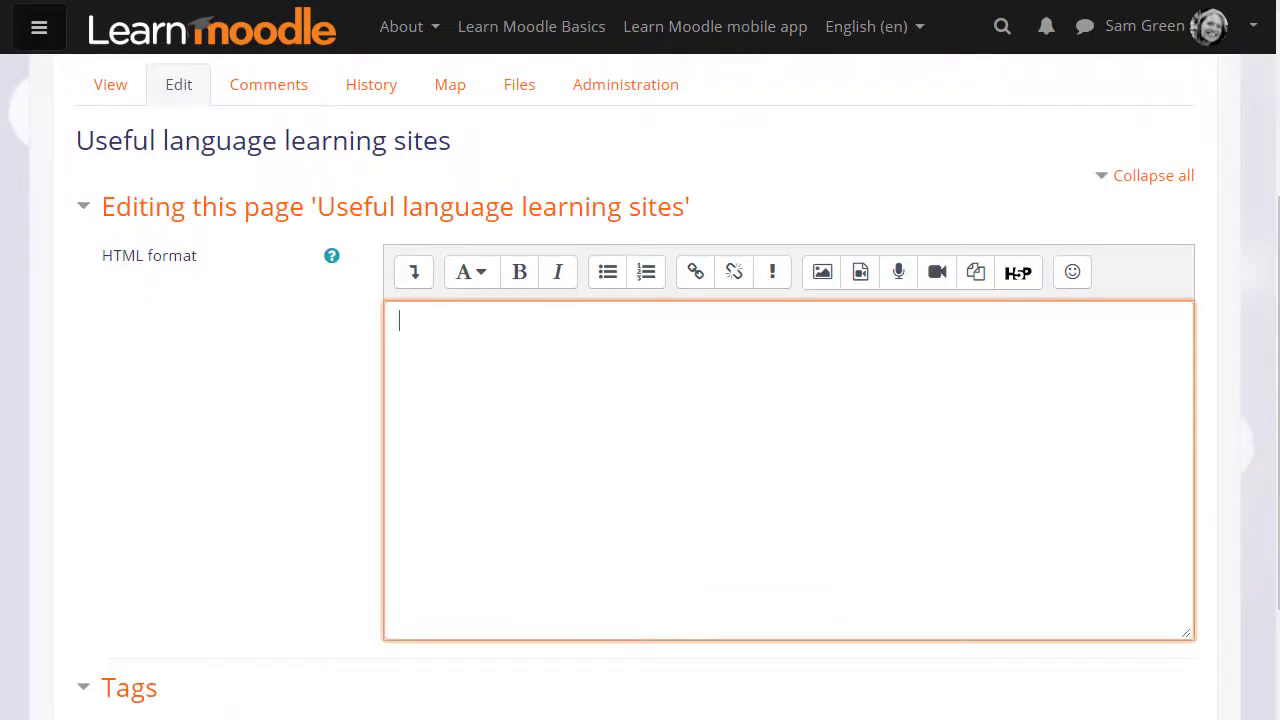
{"action": "type", "text": "[[Reading]]"}
{"action": "key", "text": "Return"}
{"action": "type", "text": "[[Listening"}
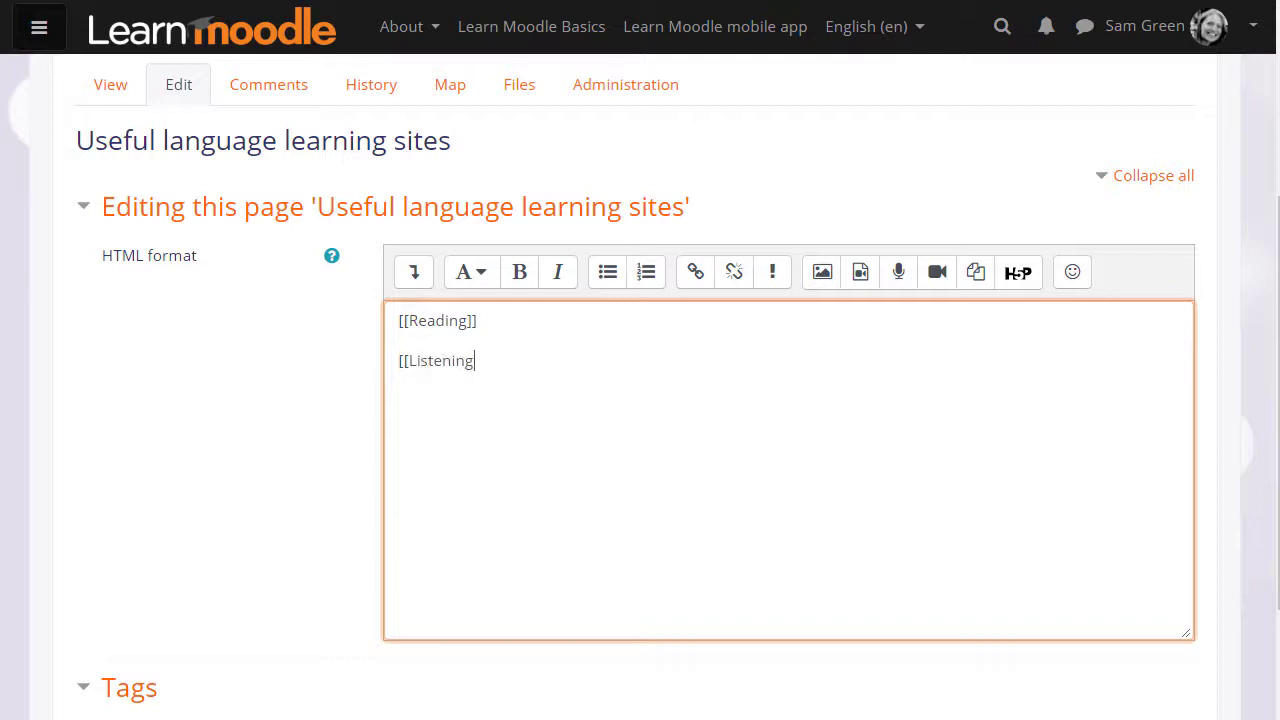
{"action": "type", "text": "]]"}
{"action": "scroll", "coordinate": [720, 665], "scroll_direction": "down", "scroll_amount": 5}
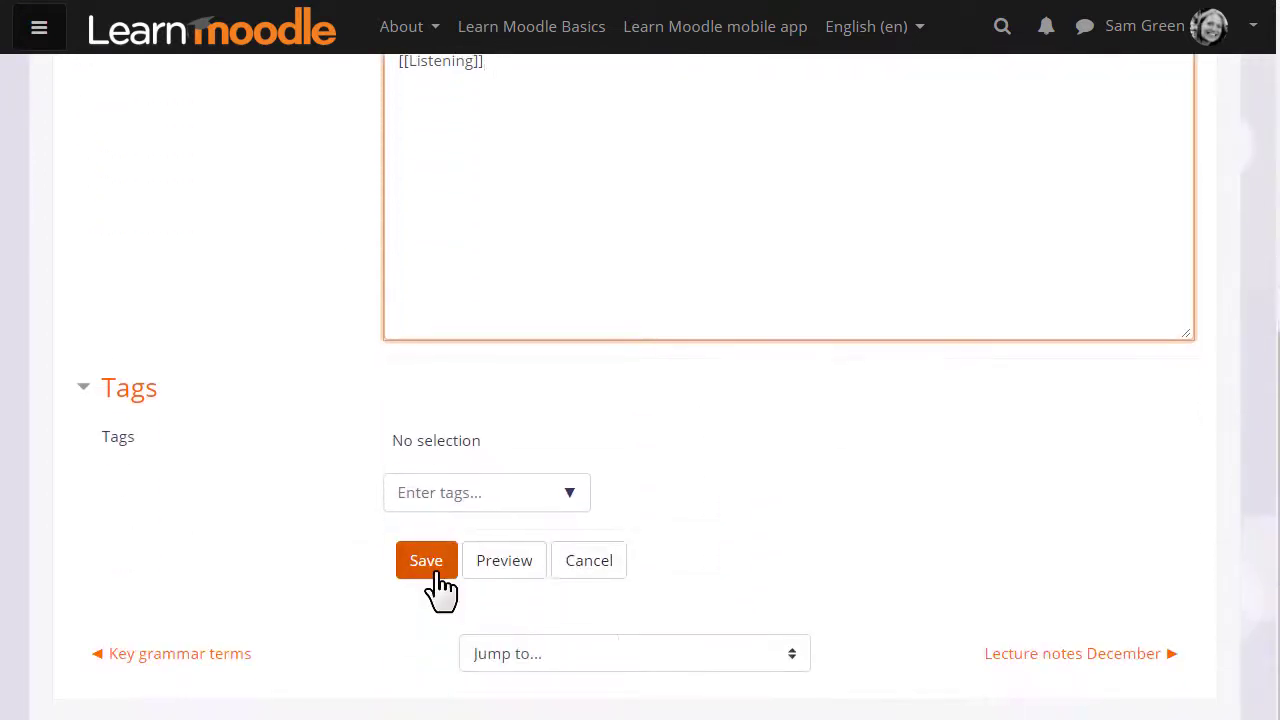
{"action": "left_click", "coordinate": [427, 561]}
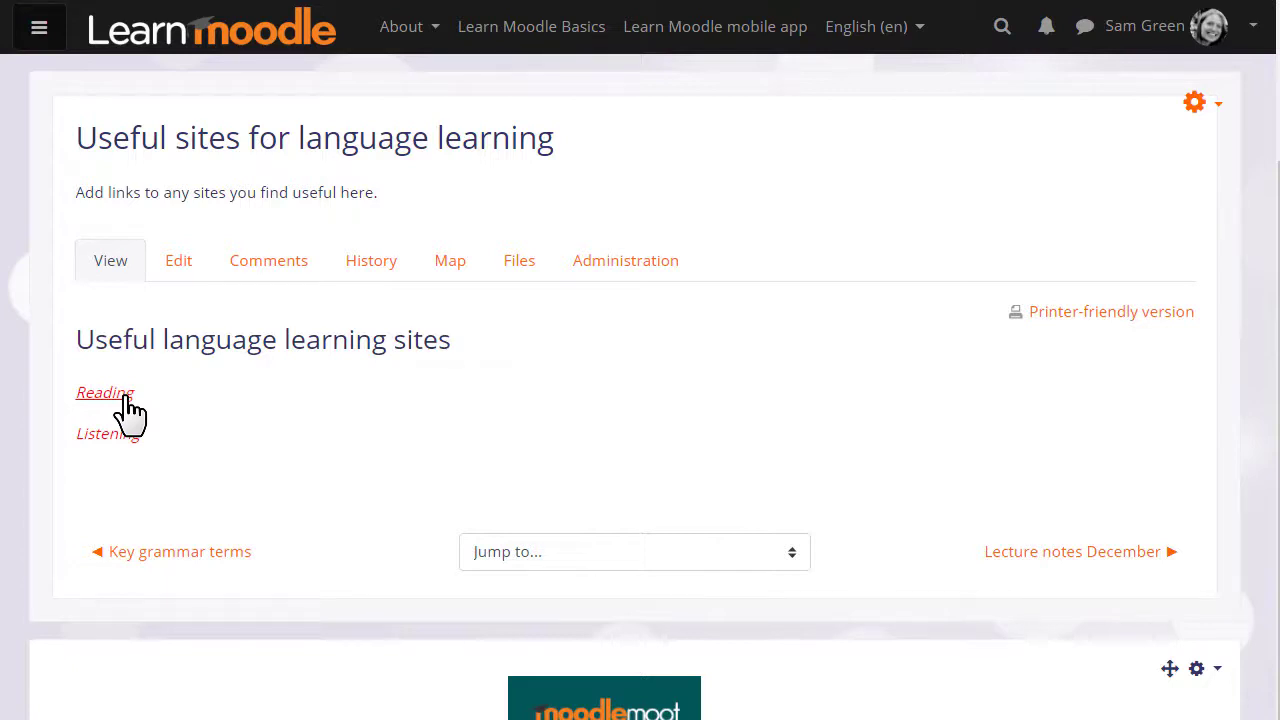
Create the Reading page from its link with the text 'Add your useful sites for reading here:'.
{"action": "left_click", "coordinate": [127, 396]}
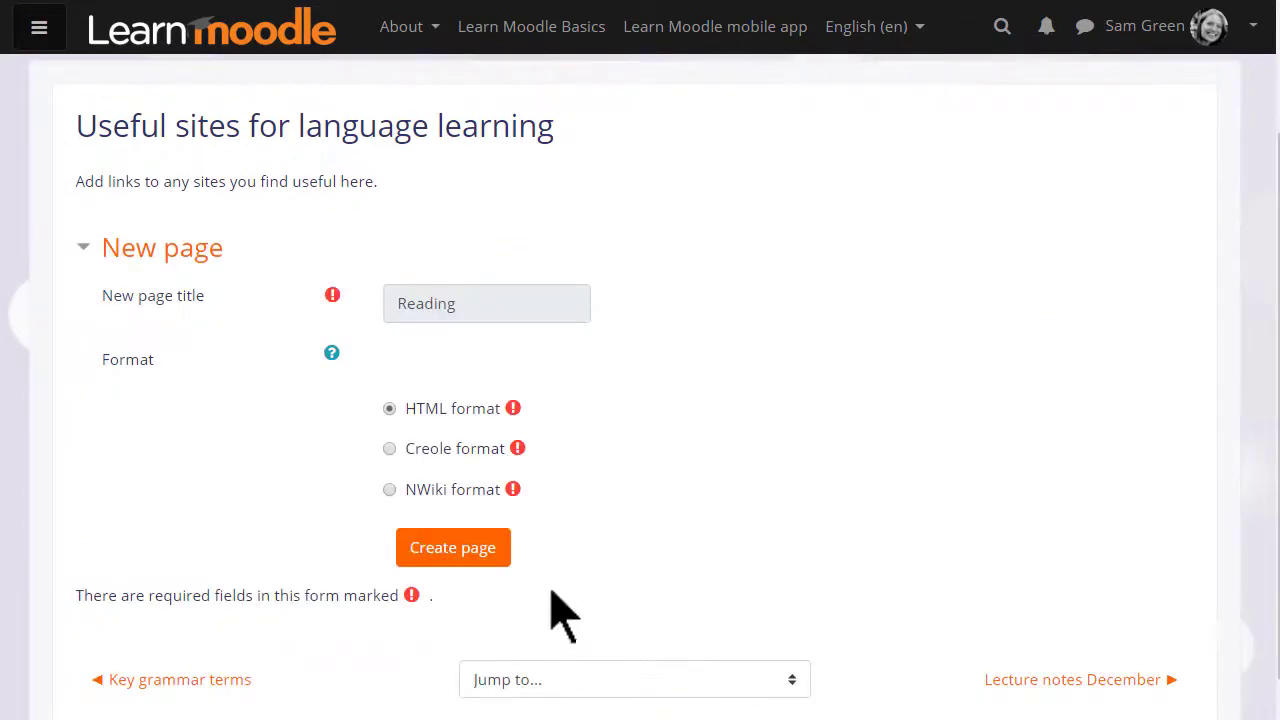
{"action": "left_click", "coordinate": [489, 558]}
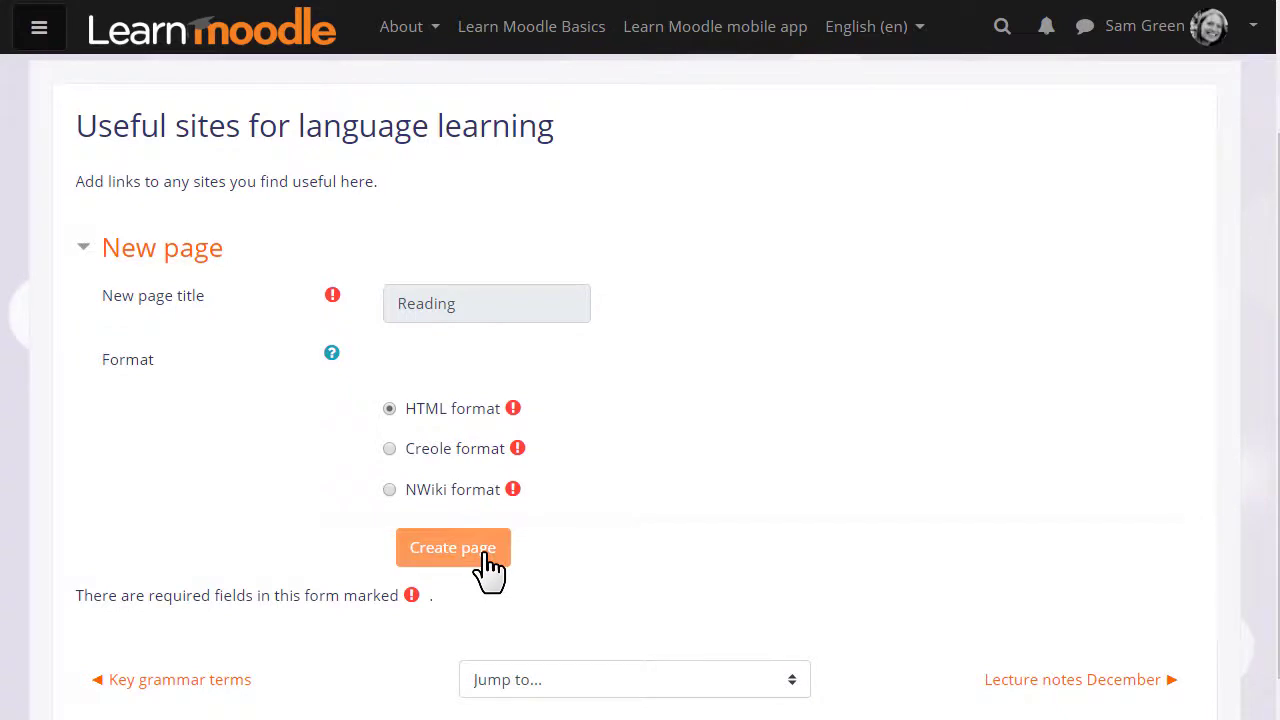
{"action": "type", "text": "Add y"}
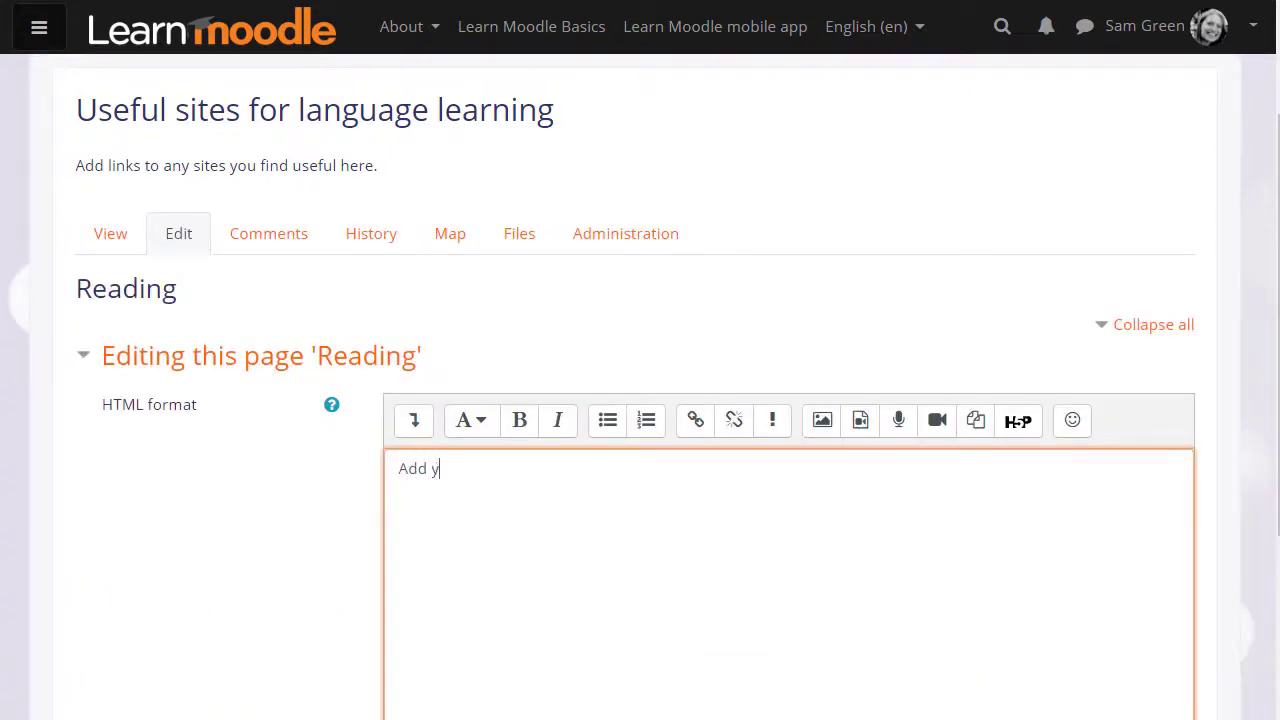
{"action": "type", "text": "our useful sites for reading here"}
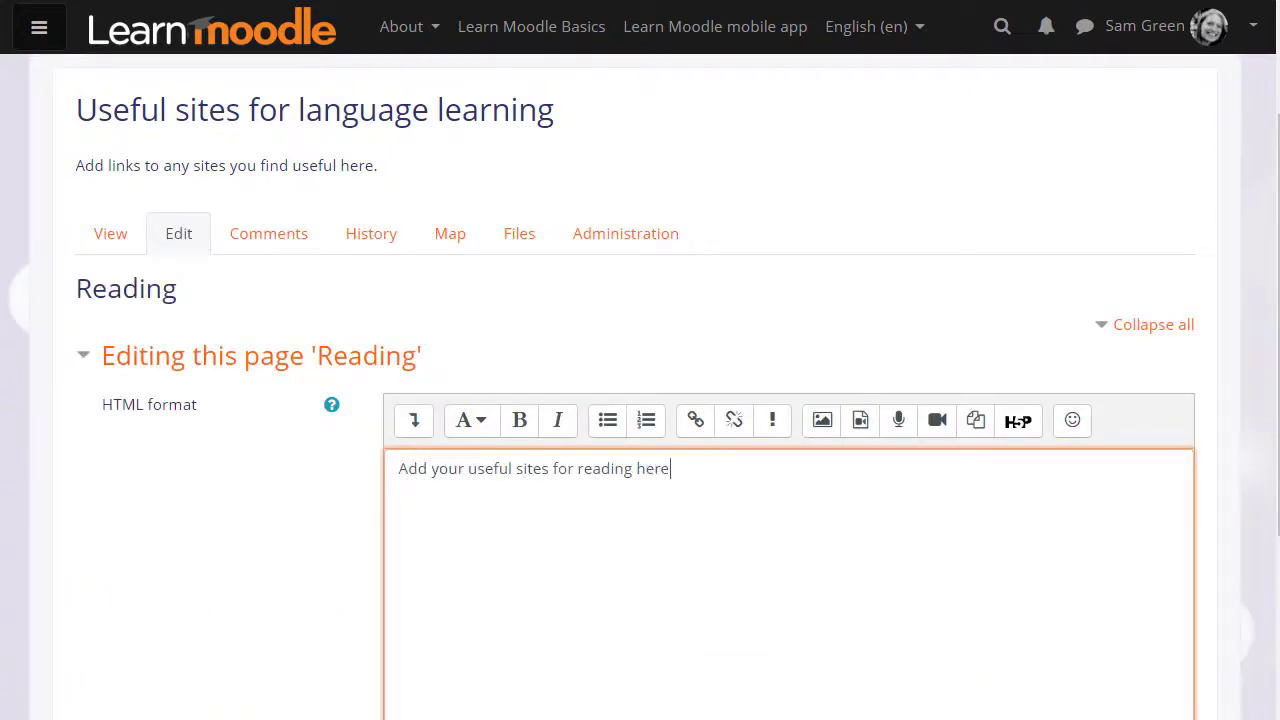
{"action": "type", "text": ":"}
{"action": "scroll", "coordinate": [766, 583], "scroll_direction": "down", "scroll_amount": 5}
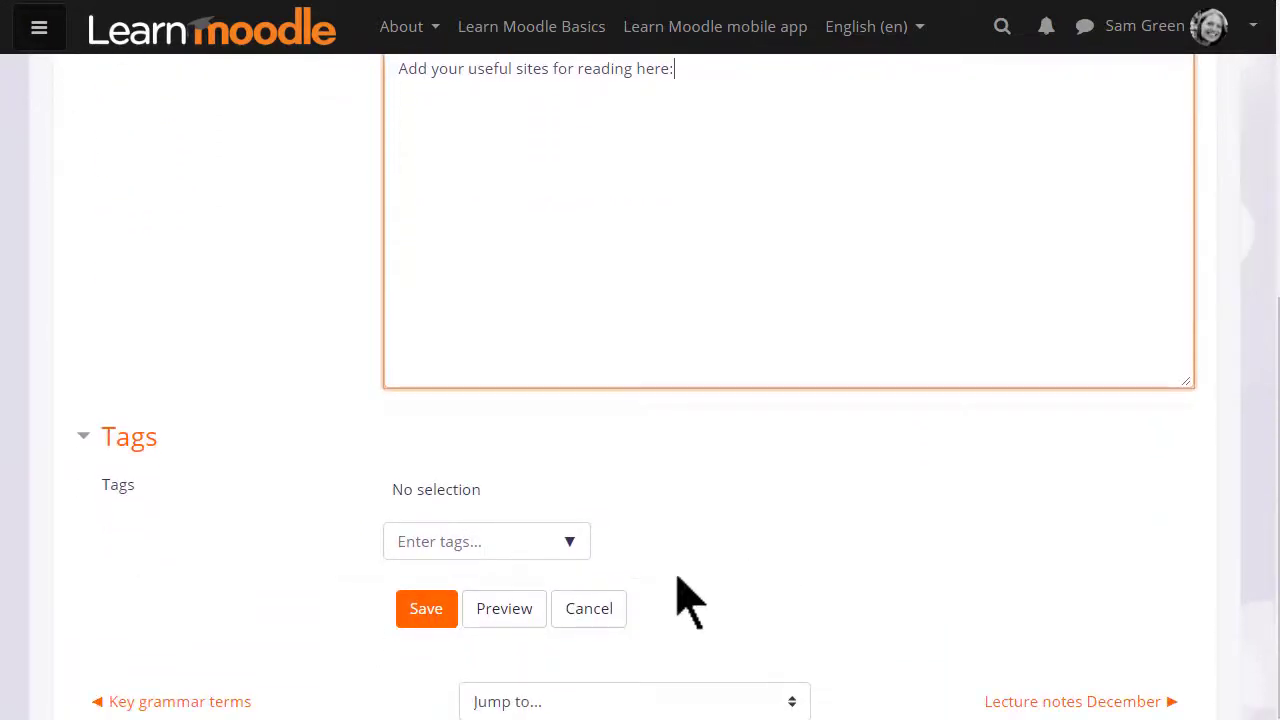
{"action": "left_click", "coordinate": [402, 608]}
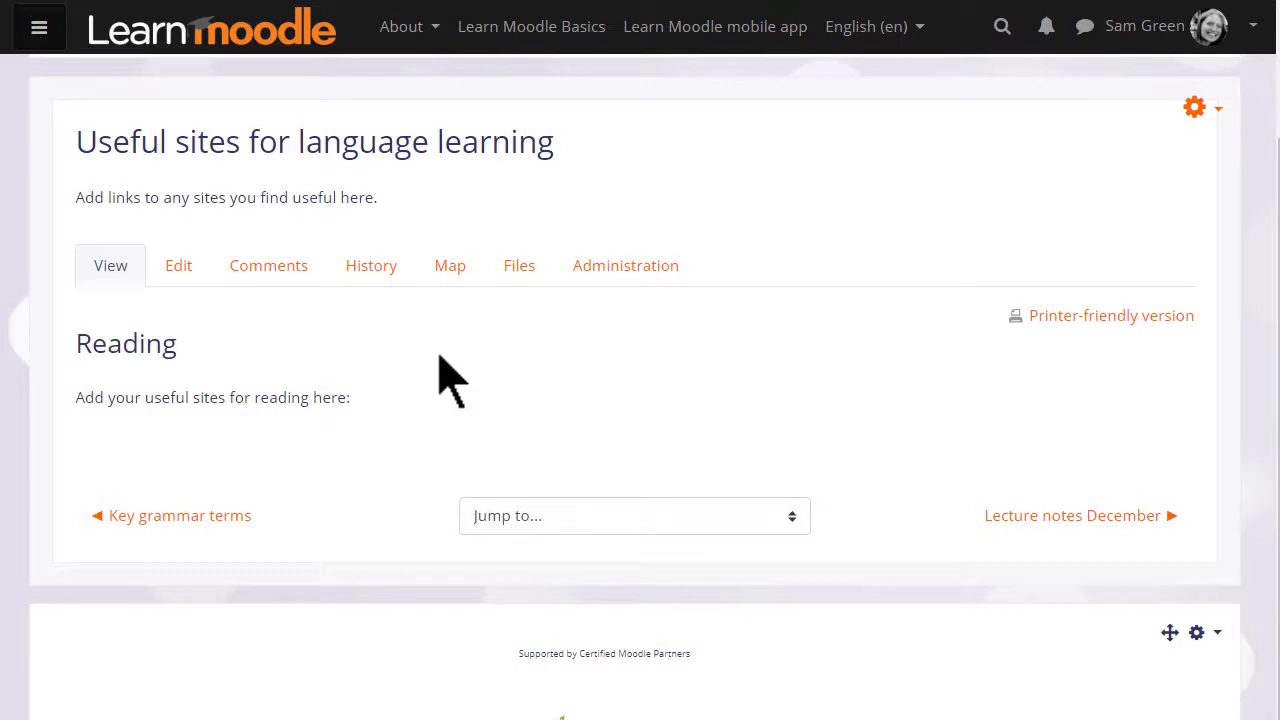
Look through the wiki map, the Reading page's version history and its comments.
{"action": "left_click", "coordinate": [450, 282]}
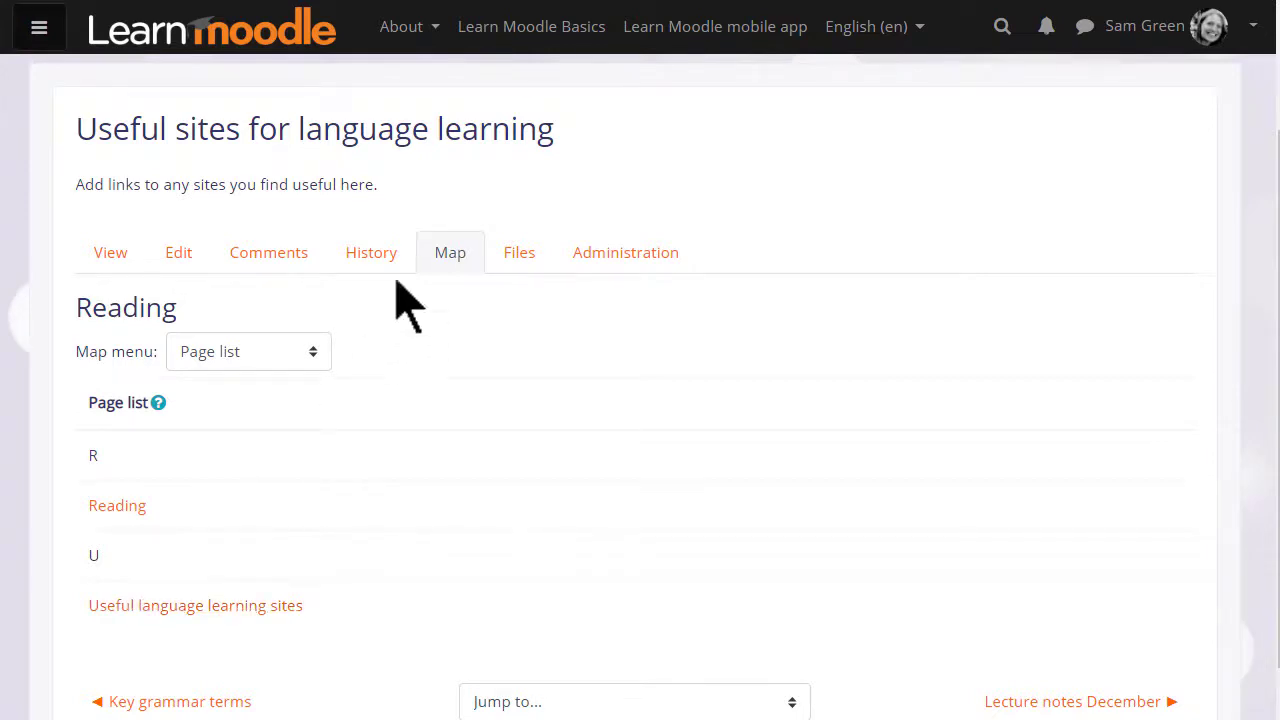
{"action": "left_click", "coordinate": [371, 252]}
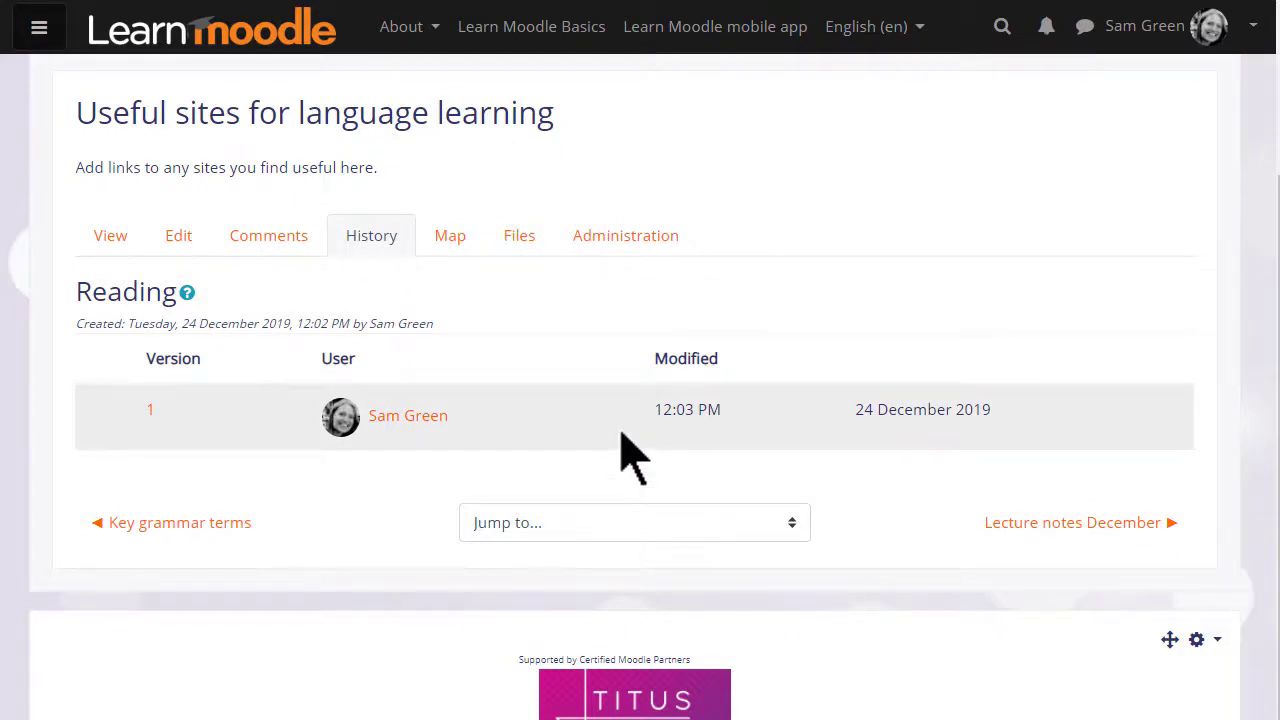
{"action": "left_click", "coordinate": [280, 245]}
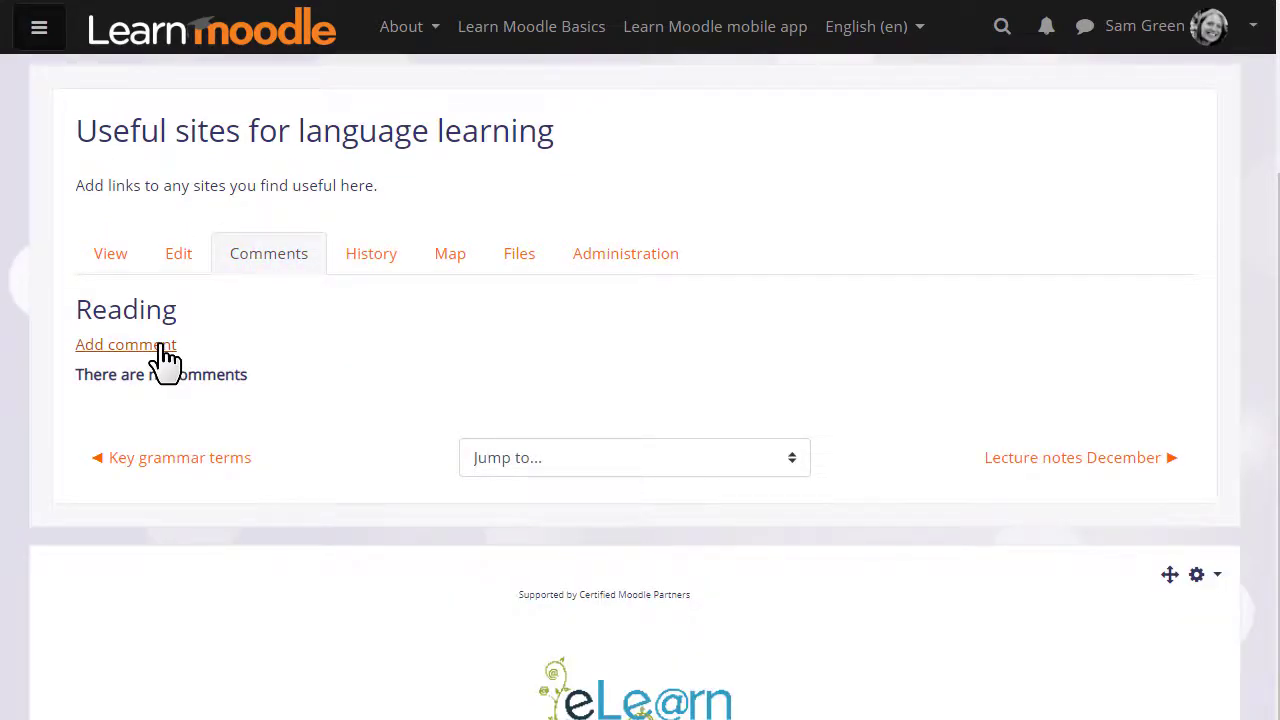